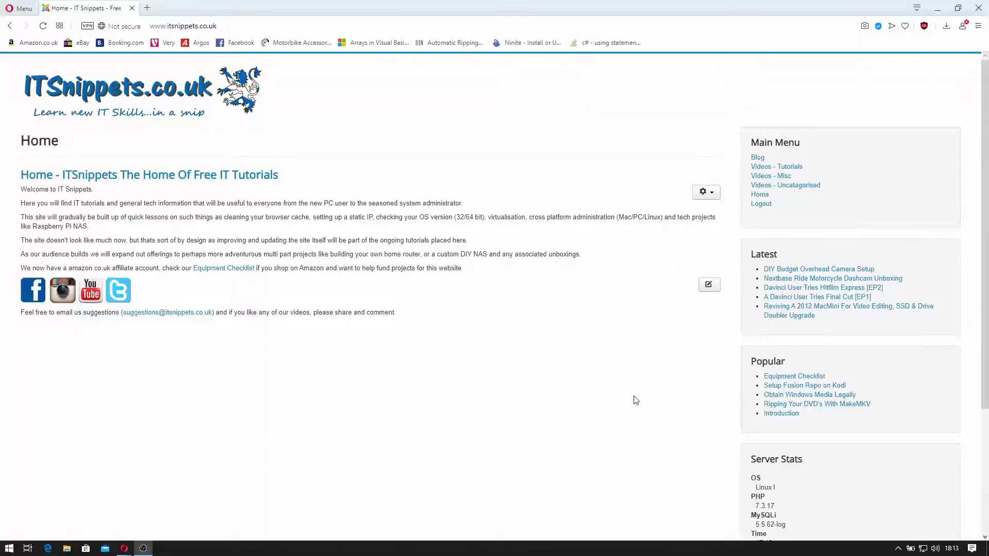
Step: Restore Opera down from the ITSnippets.co.uk page so the Windows desktop shows
double_click(422, 4)
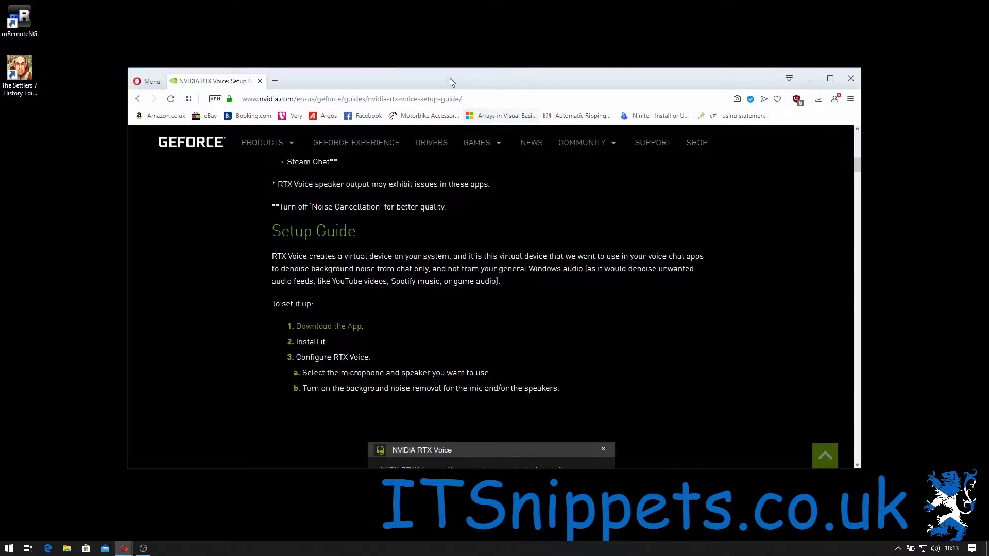
Step: Maximise the RTX Voice setup guide and start the app download, cancelling the Save As prompt
double_click(450, 78)
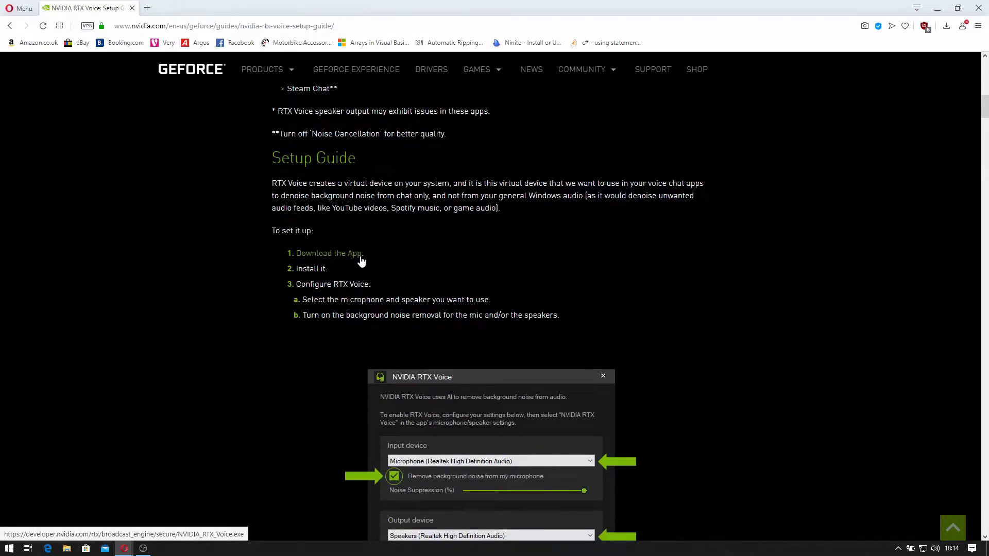
click(344, 262)
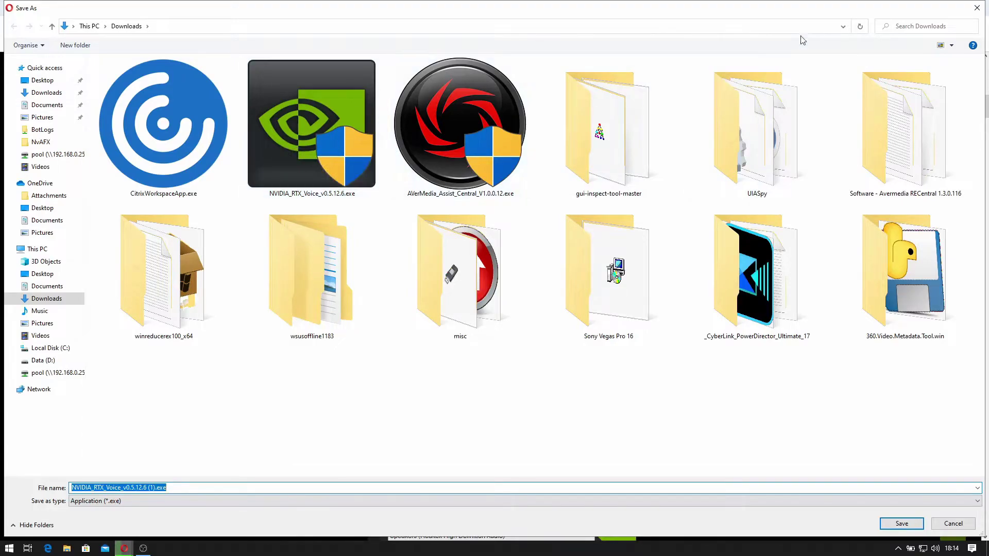
click(976, 8)
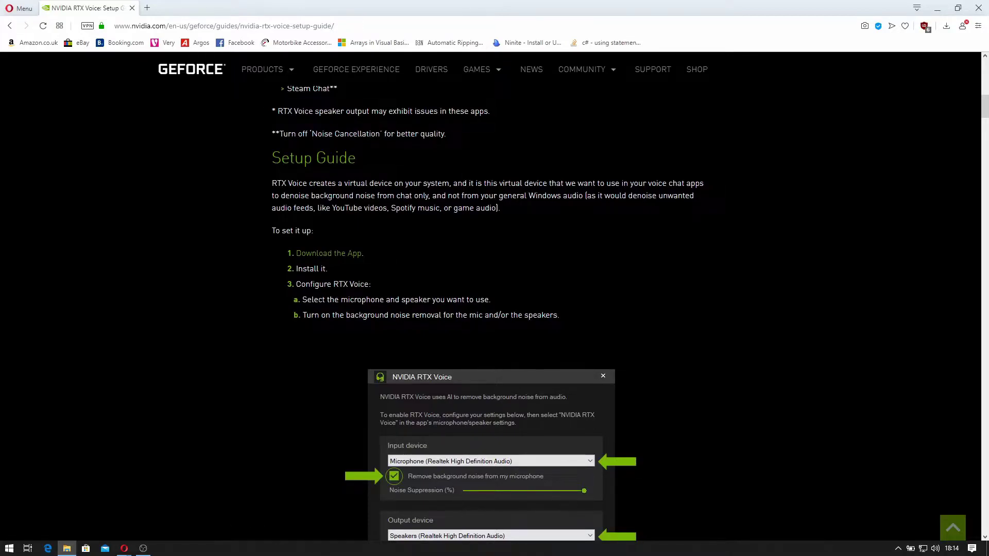
click(66, 548)
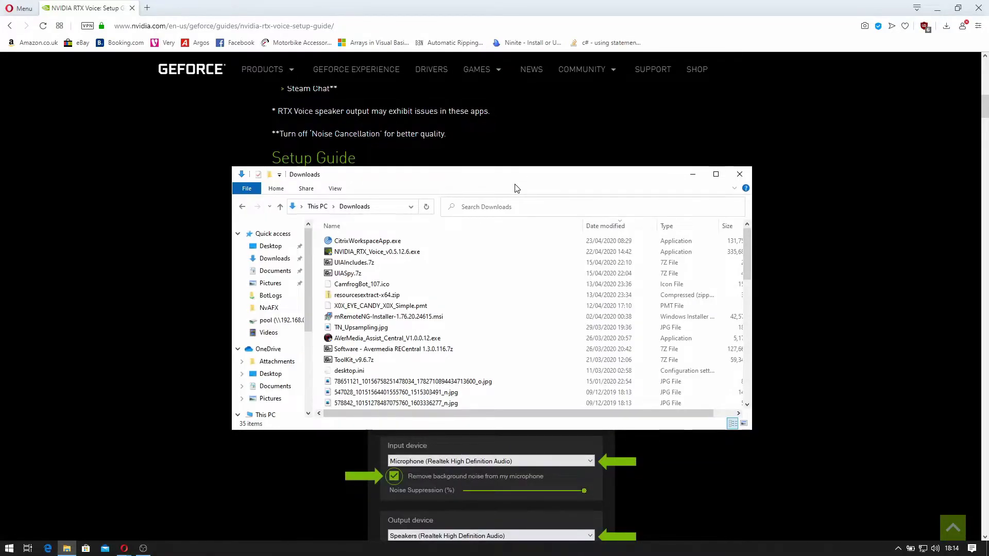
double_click(391, 252)
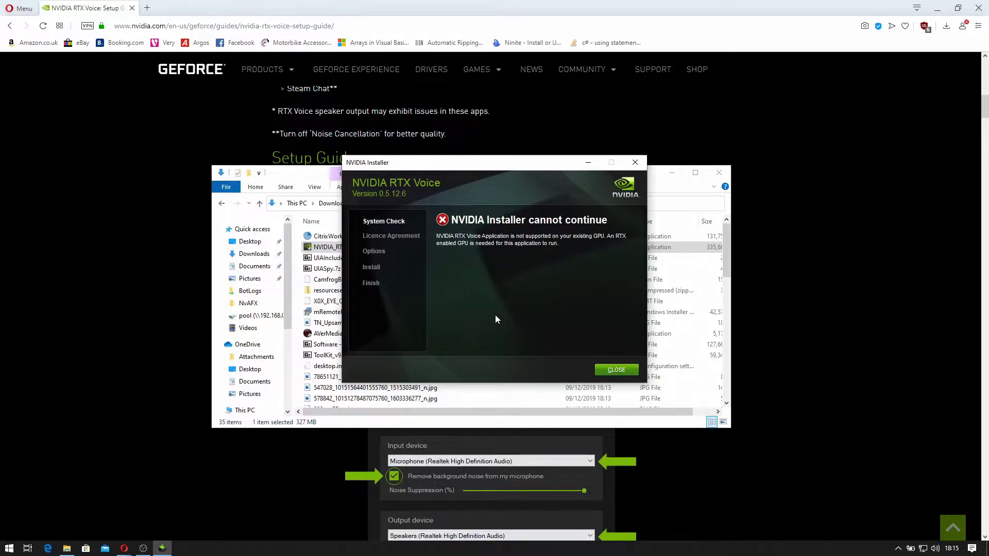
click(612, 371)
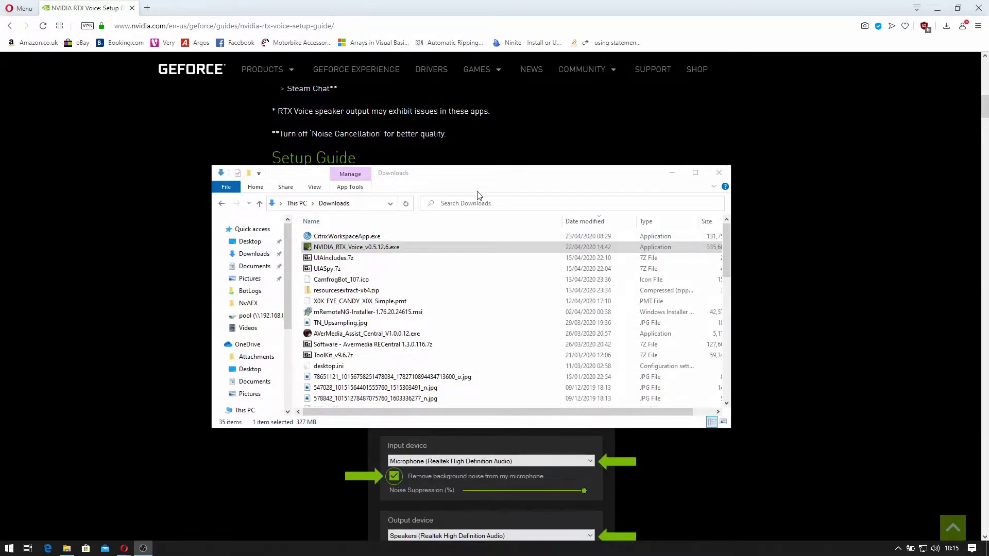
Step: Go to C:\temp\NVRTXVoice\NvAFX via the address bar and select RTXVoice.nvi
click(369, 205)
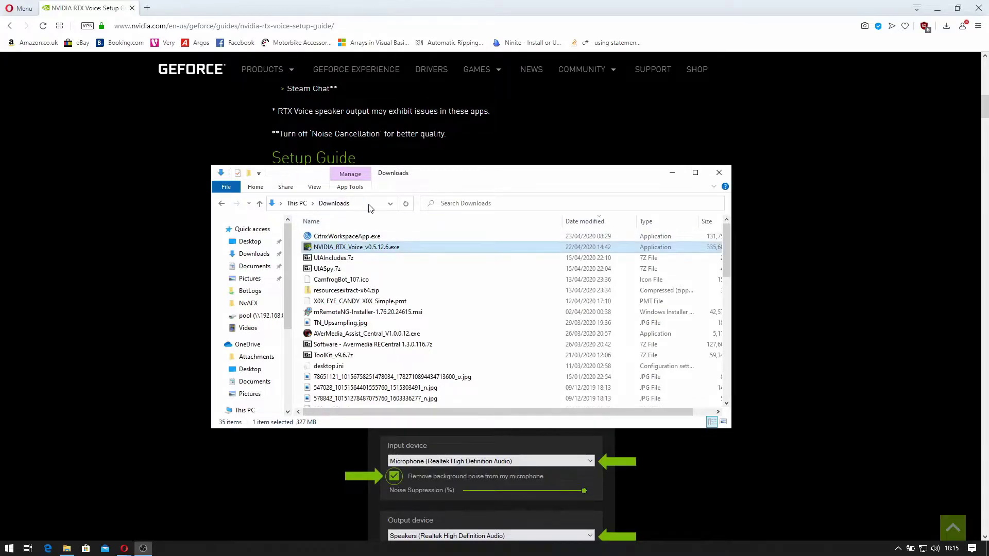
text(c:	emo)
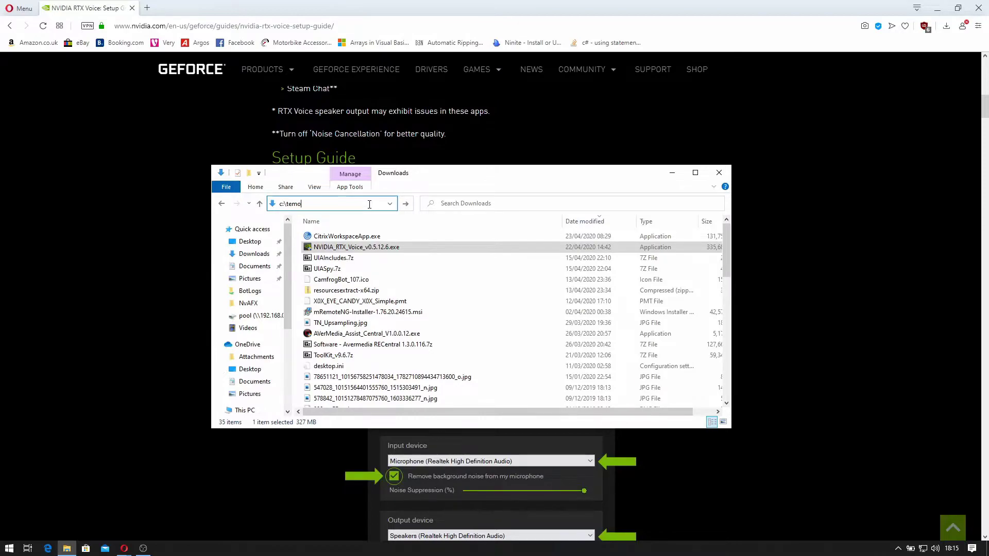
key(BackSpace)
text(p)
key(Return)
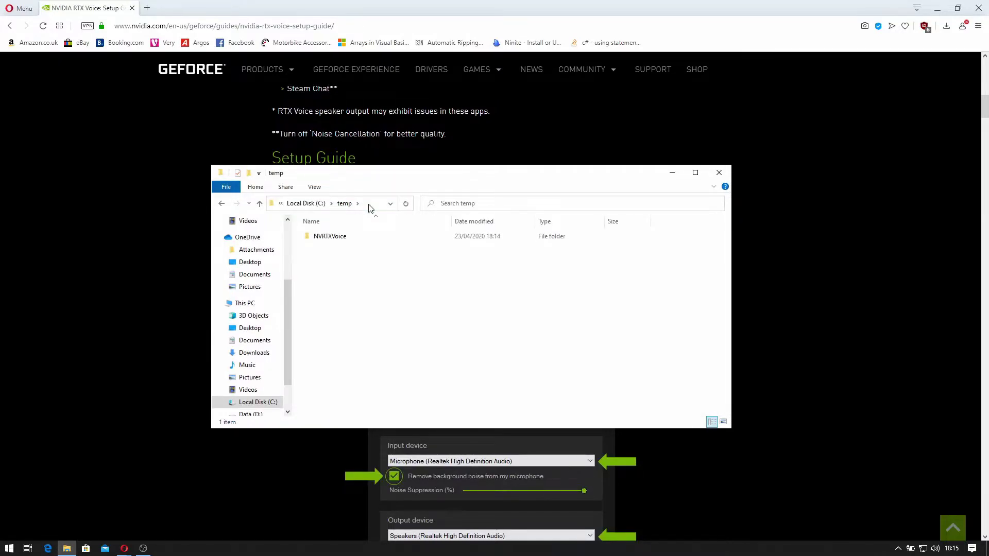
double_click(364, 240)
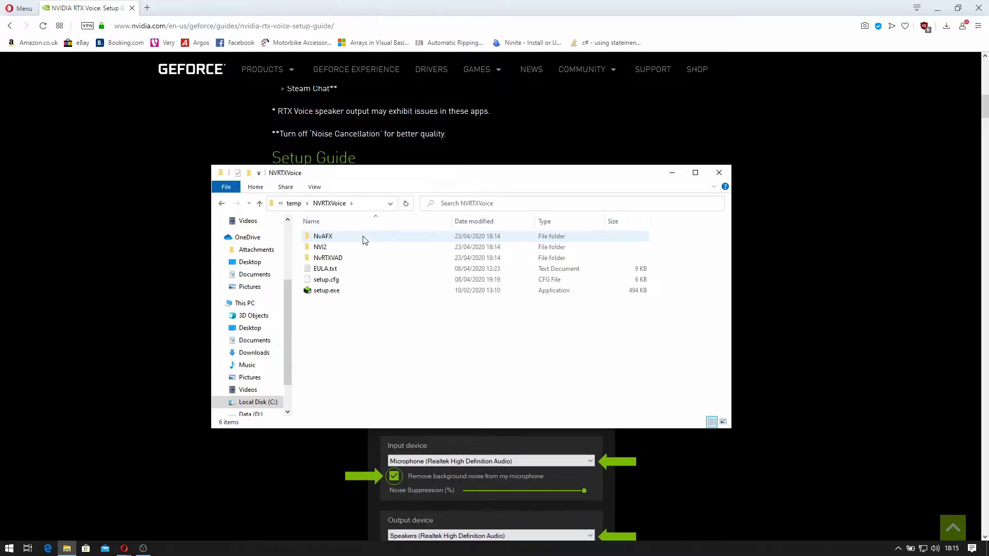
double_click(364, 239)
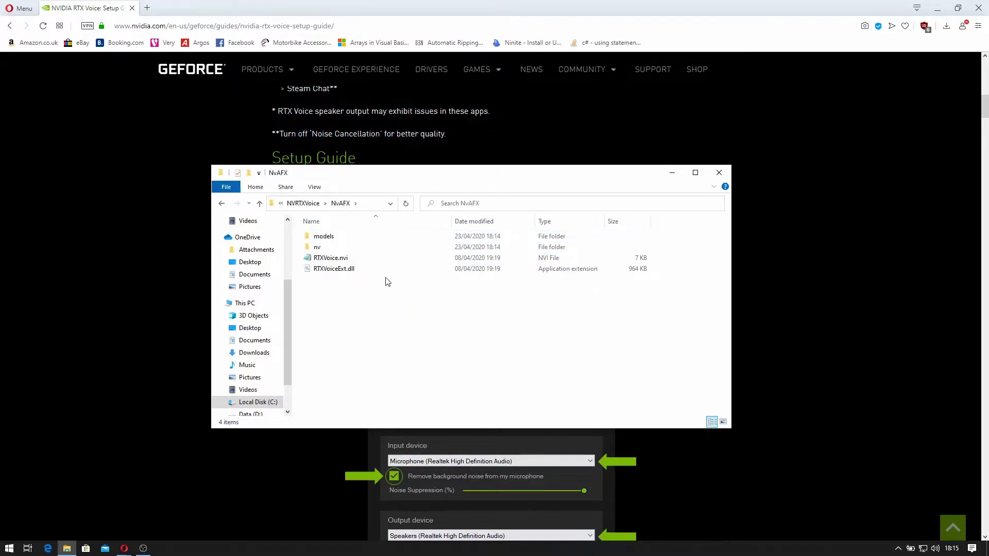
click(363, 260)
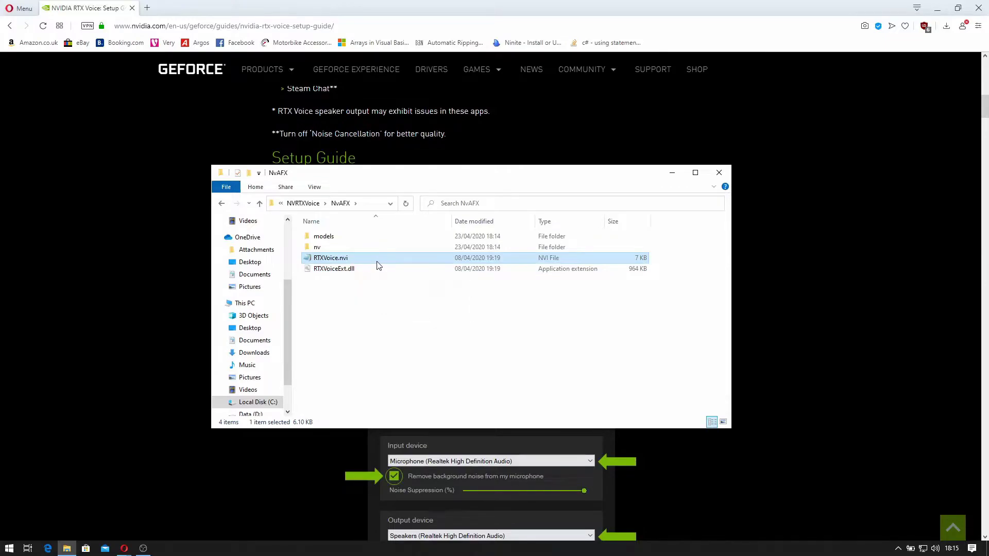
Step: Launch Notepad from Start search as administrator
key(super)
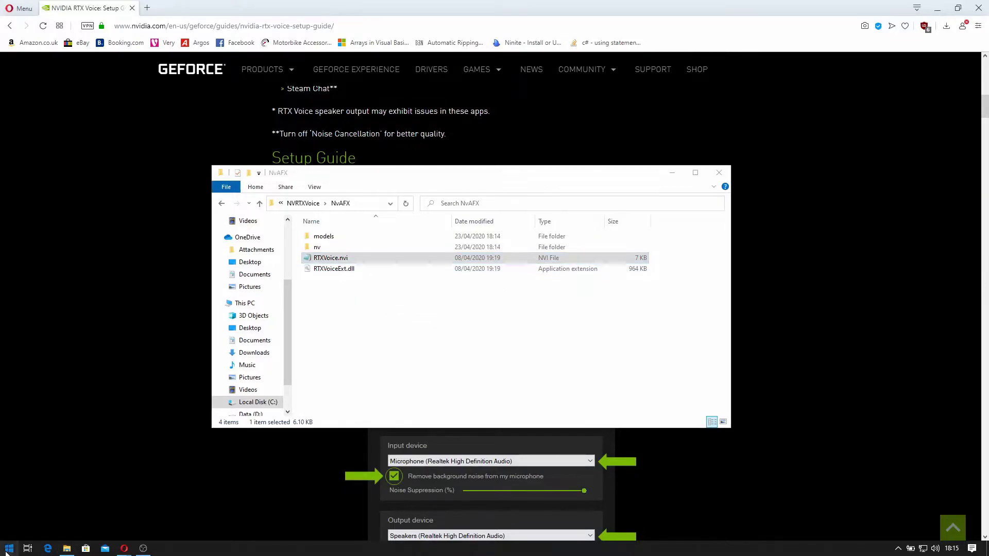
text(notepad)
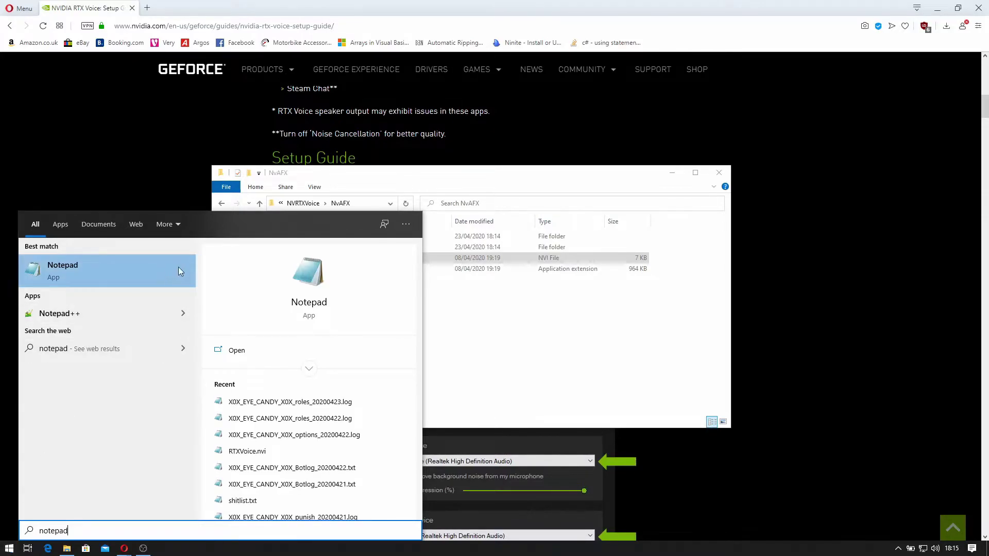
right_click(128, 269)
click(189, 277)
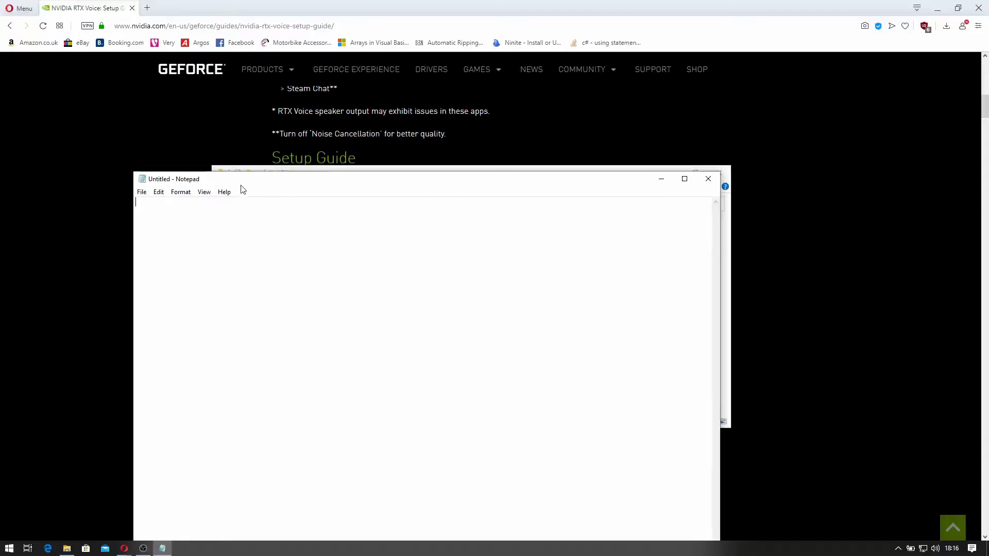
Step: Open RTXVoice.nvi in Notepad using the All Files filter
click(141, 192)
click(164, 227)
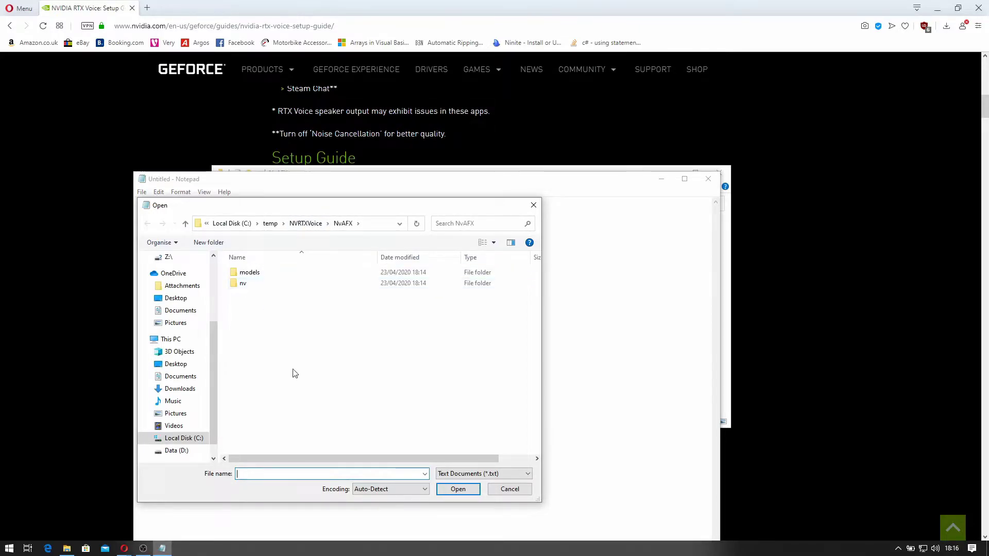
click(481, 474)
click(479, 490)
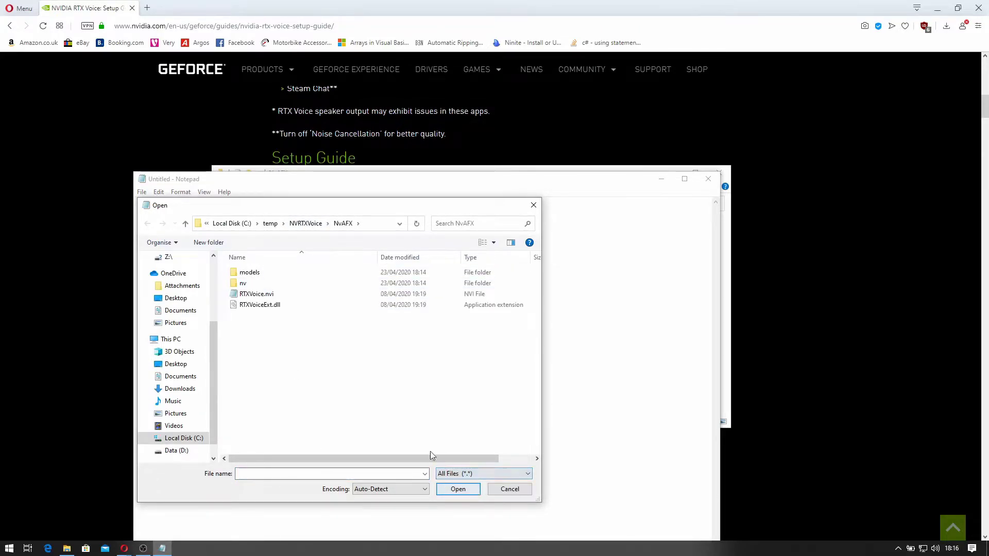
click(281, 295)
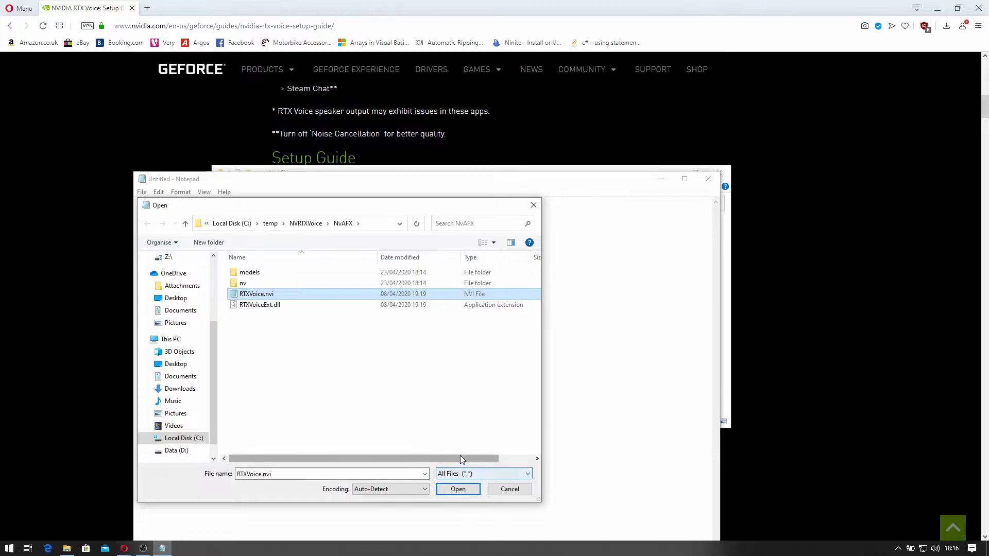
click(460, 490)
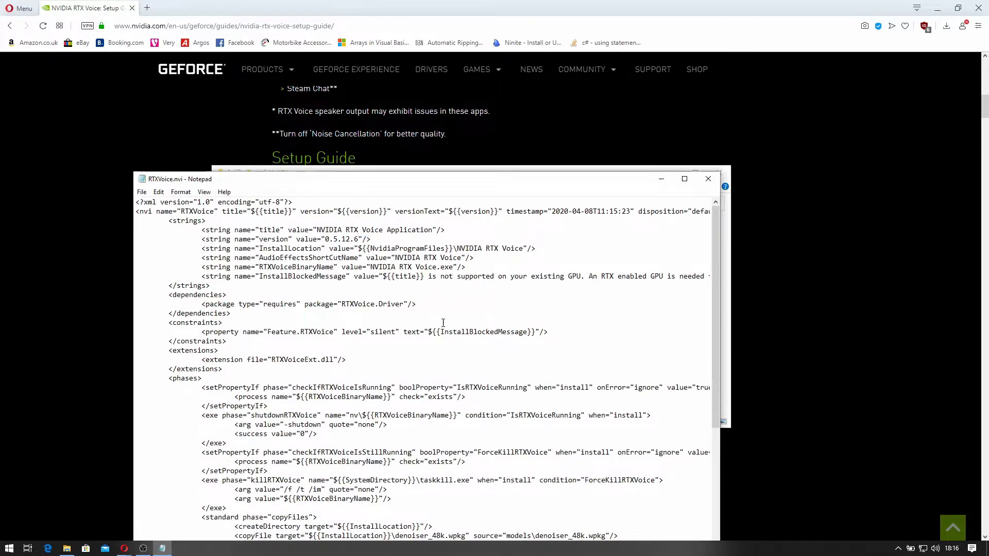
Step: Delete the three-line <constraints> block from RTXVoice.nvi
click(386, 332)
drag(227, 342, 137, 326)
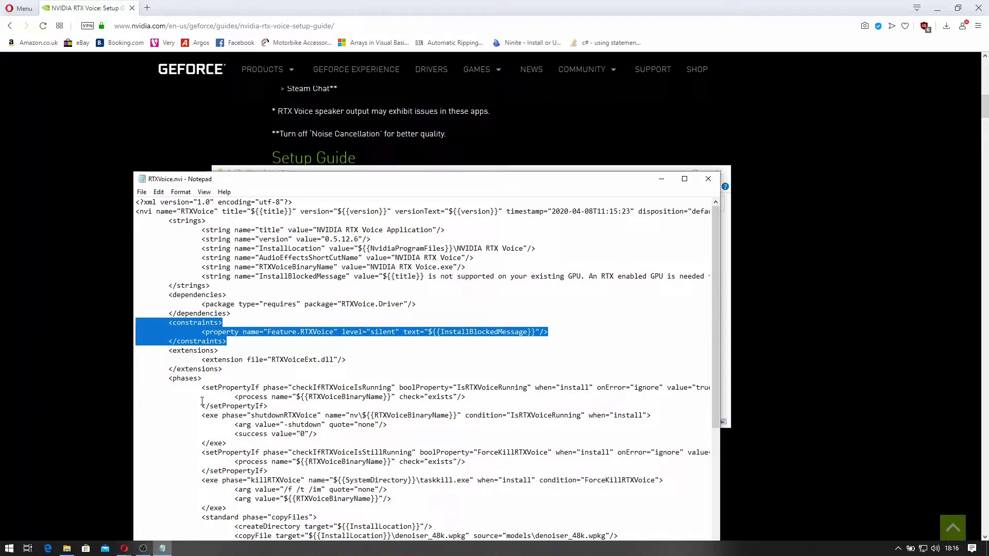
key(Delete)
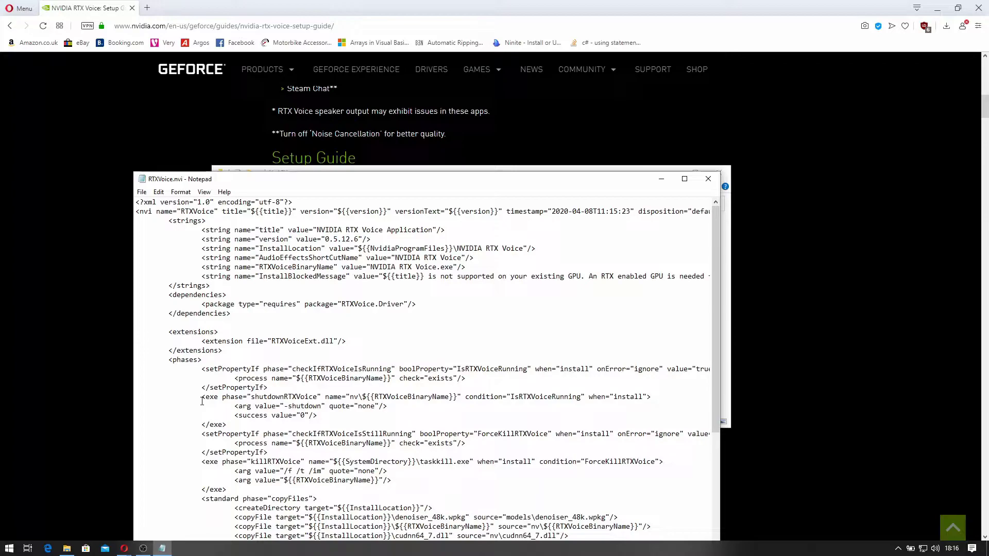
Step: Save the edited RTXVoice.nvi and close Notepad
key(alt+f)
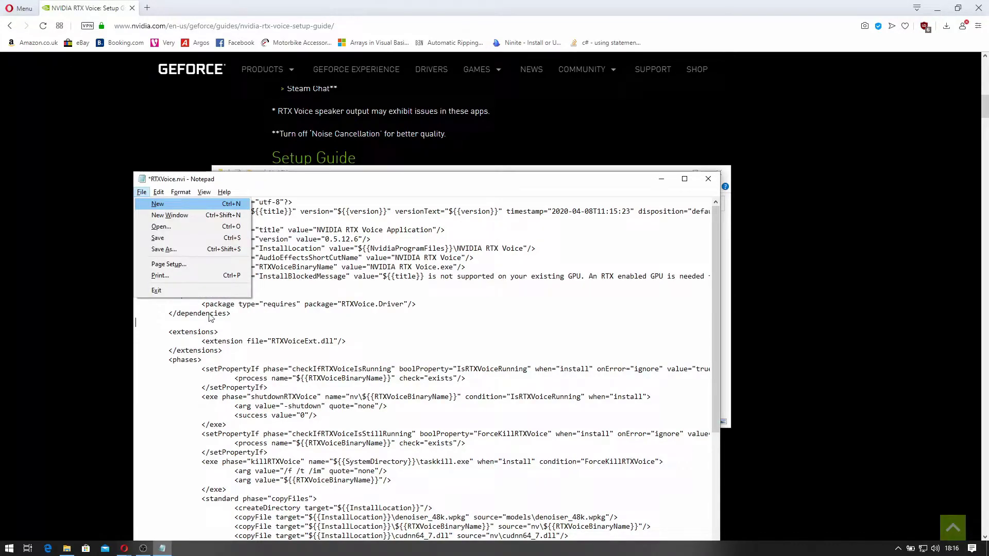
click(171, 244)
click(708, 179)
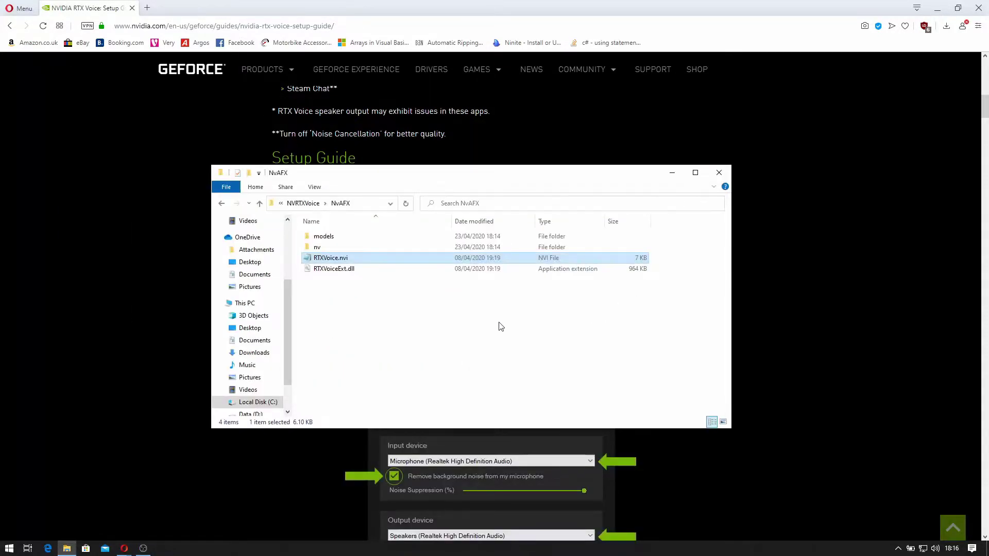
Step: Run setup.exe from NVRTXVoice, accept the licence, and close the installer once RTX Voice finishes
click(307, 207)
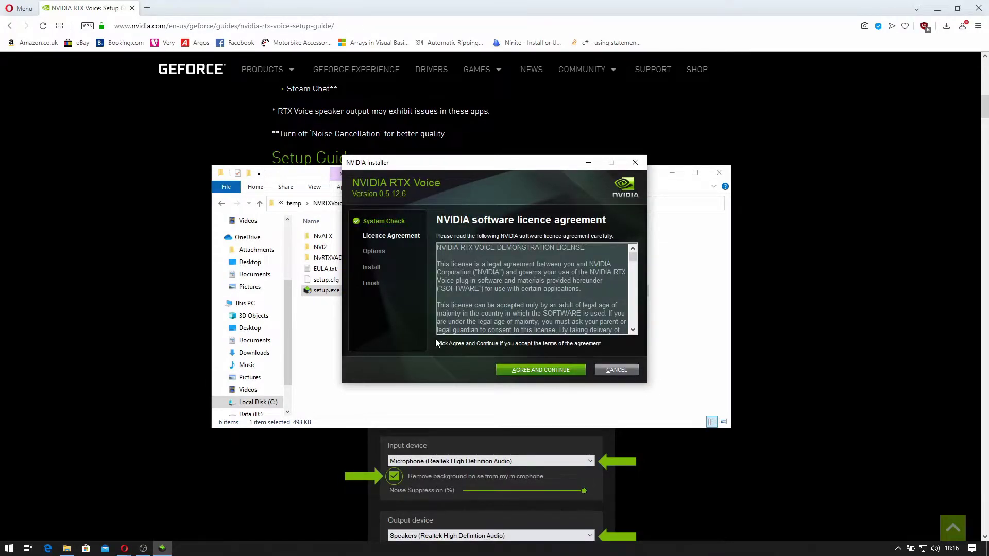
click(561, 369)
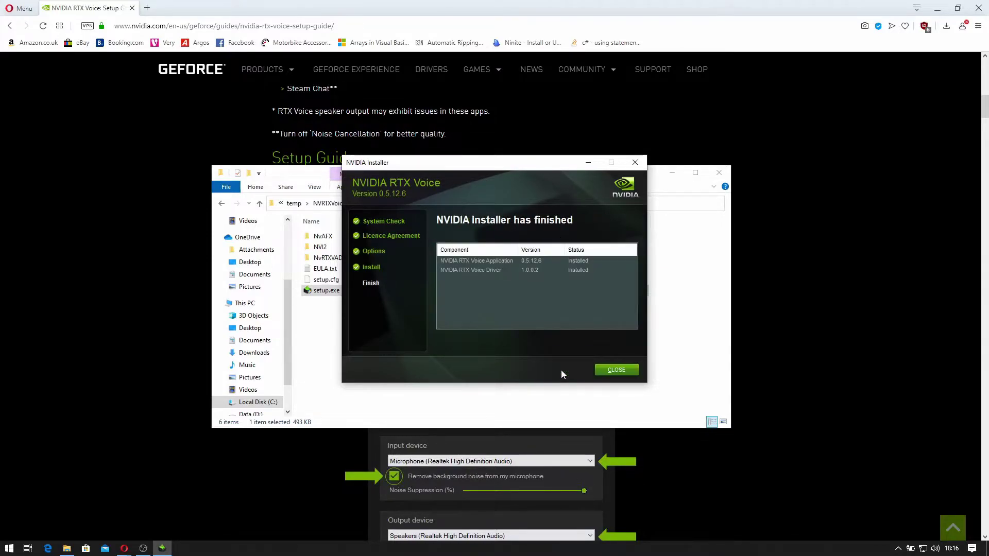
click(597, 370)
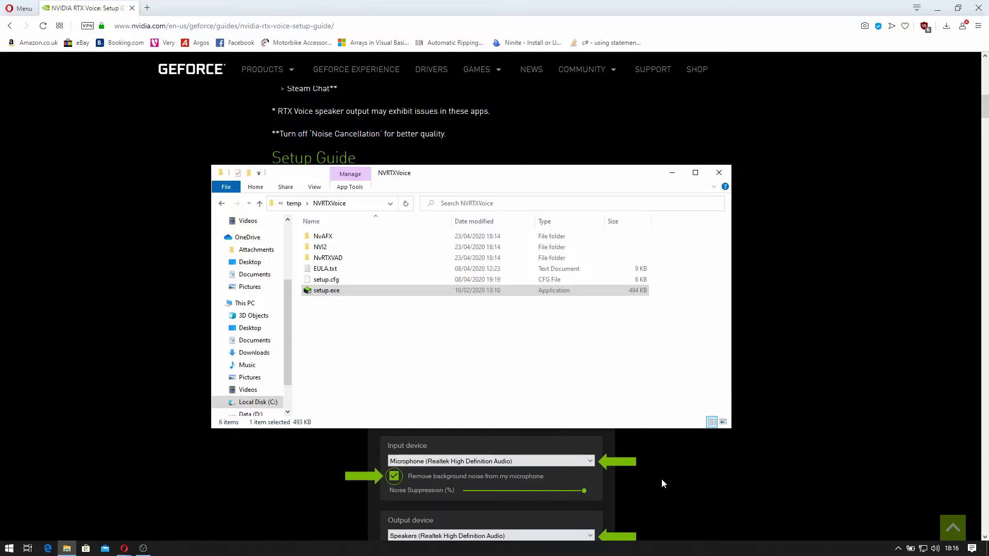